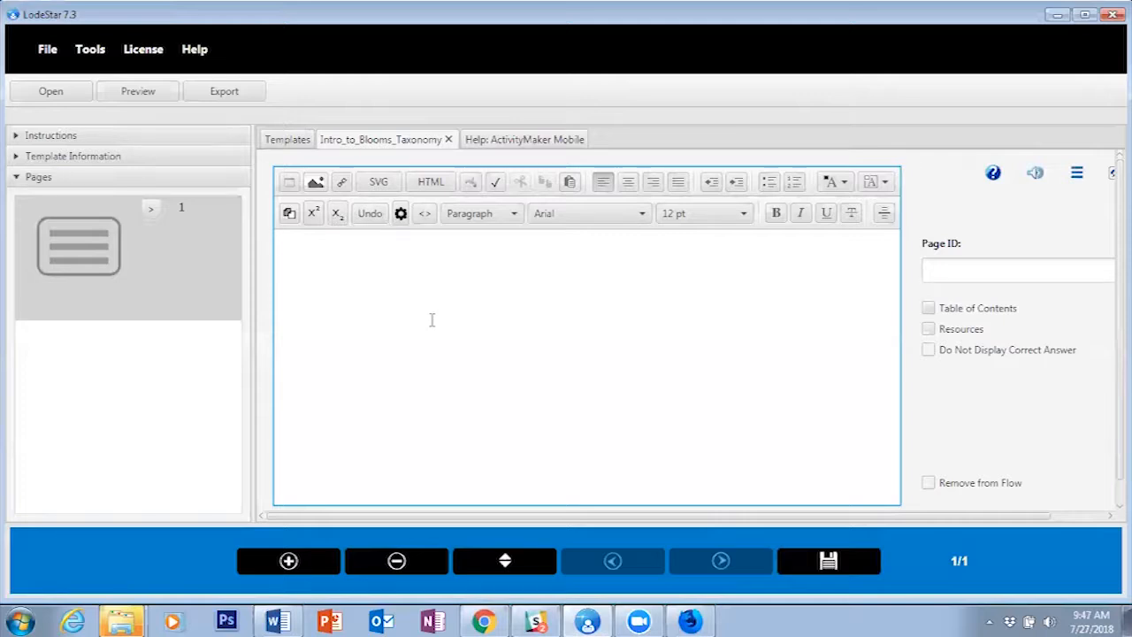
# Set the first page's ID to "Introduction" and enter the page title "Introduction to Bloom's Taxonomy".
pyautogui.click(1004, 267)
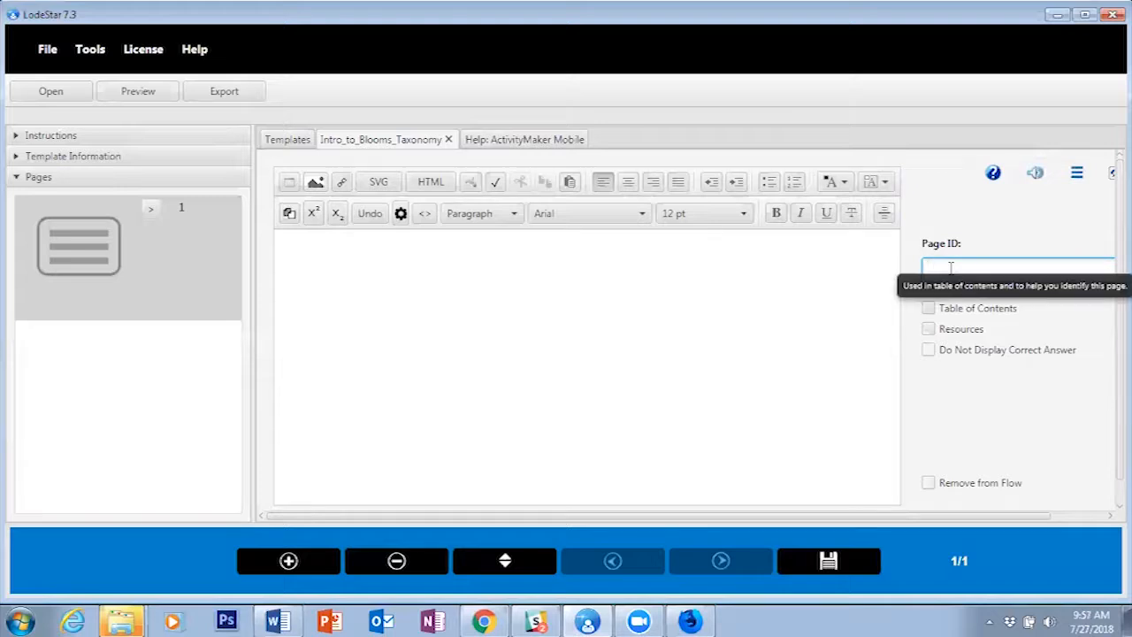
pyautogui.write('Introduction')
pyautogui.click(623, 323)
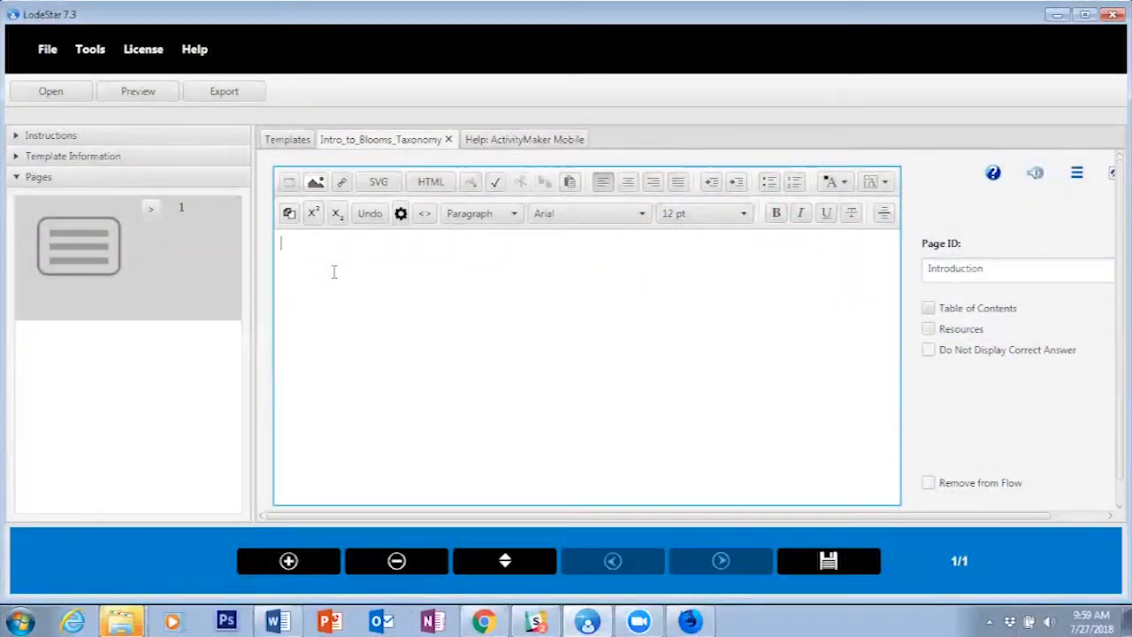
pyautogui.write('Introduction ')
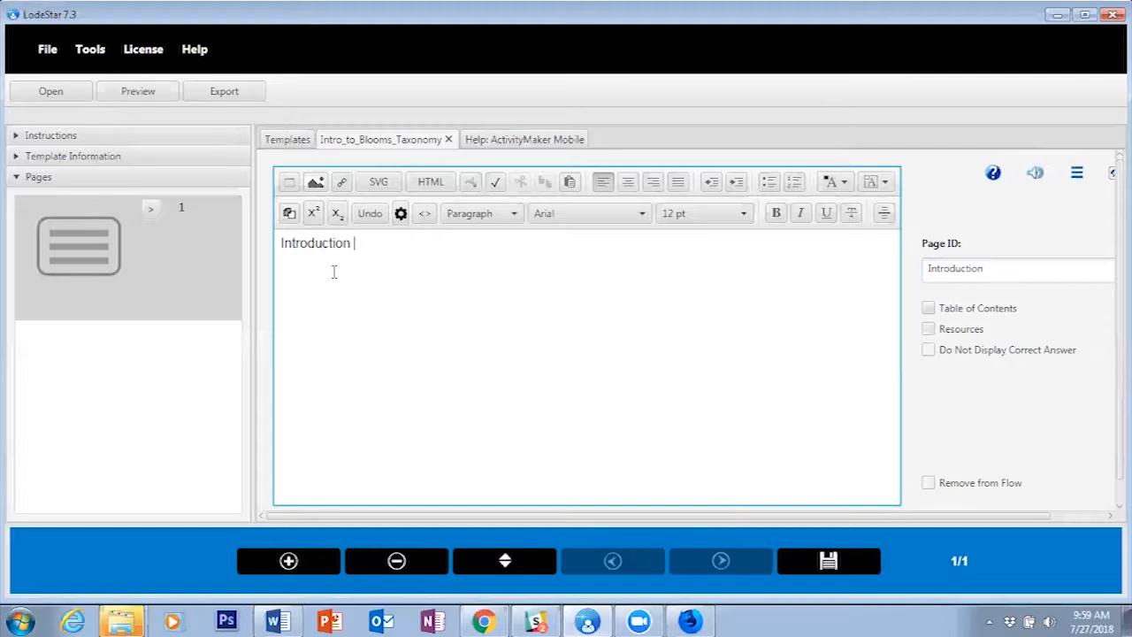
pyautogui.write("to Bloom's Taxonomy")
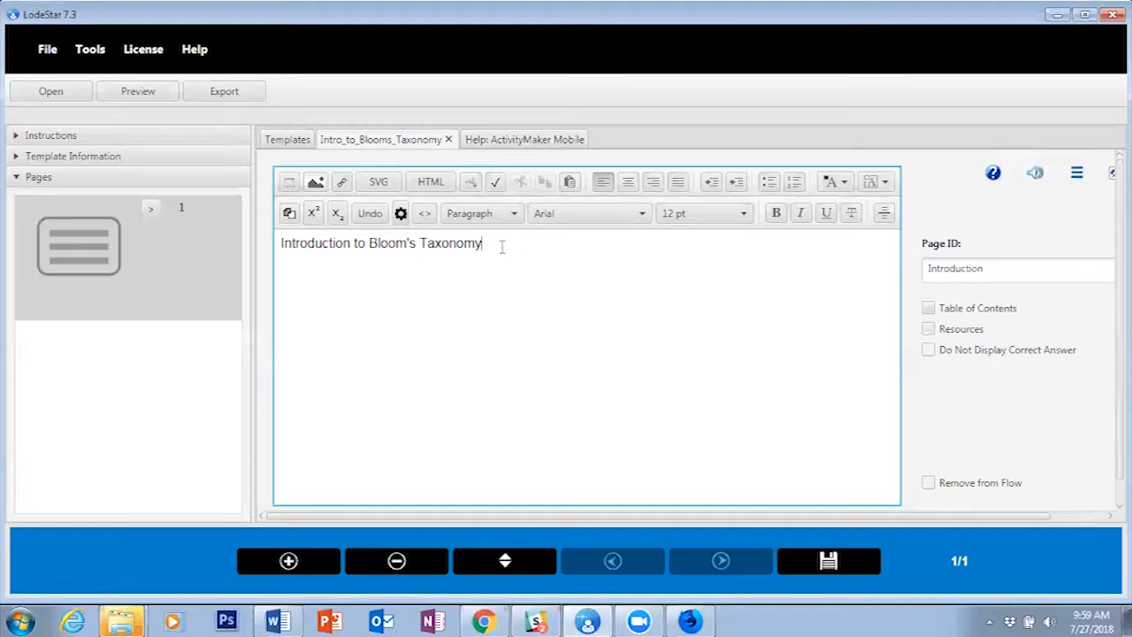
# Format the title "Introduction to Bloom's Taxonomy" as Heading 1 and centre it.
pyautogui.moveTo(502, 246); pyautogui.dragTo(378, 222)
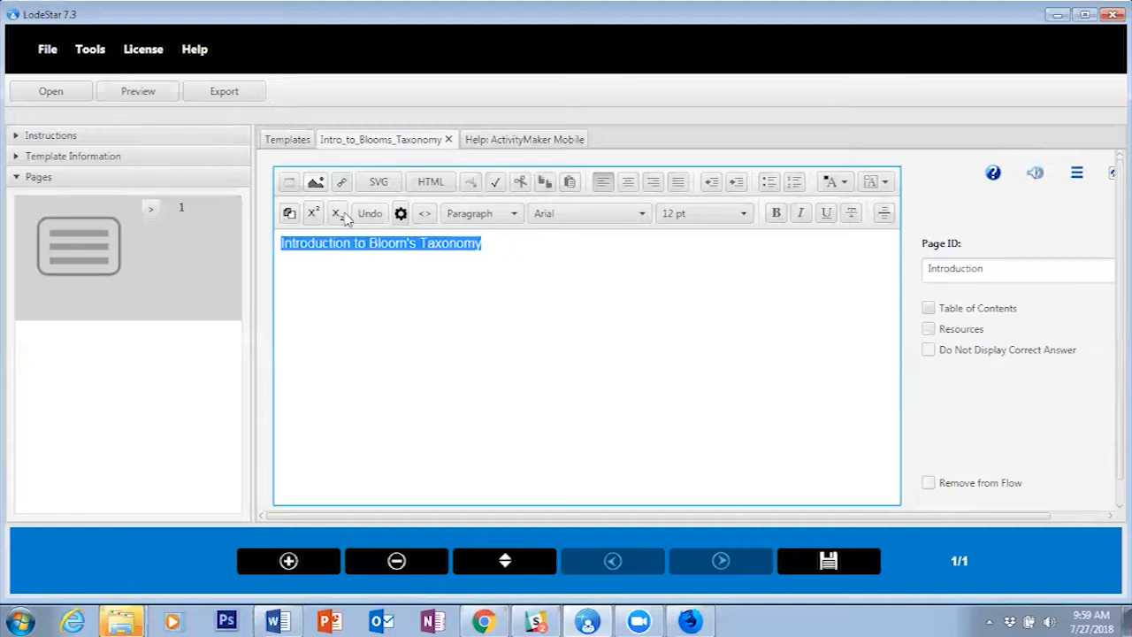
pyautogui.click(475, 218)
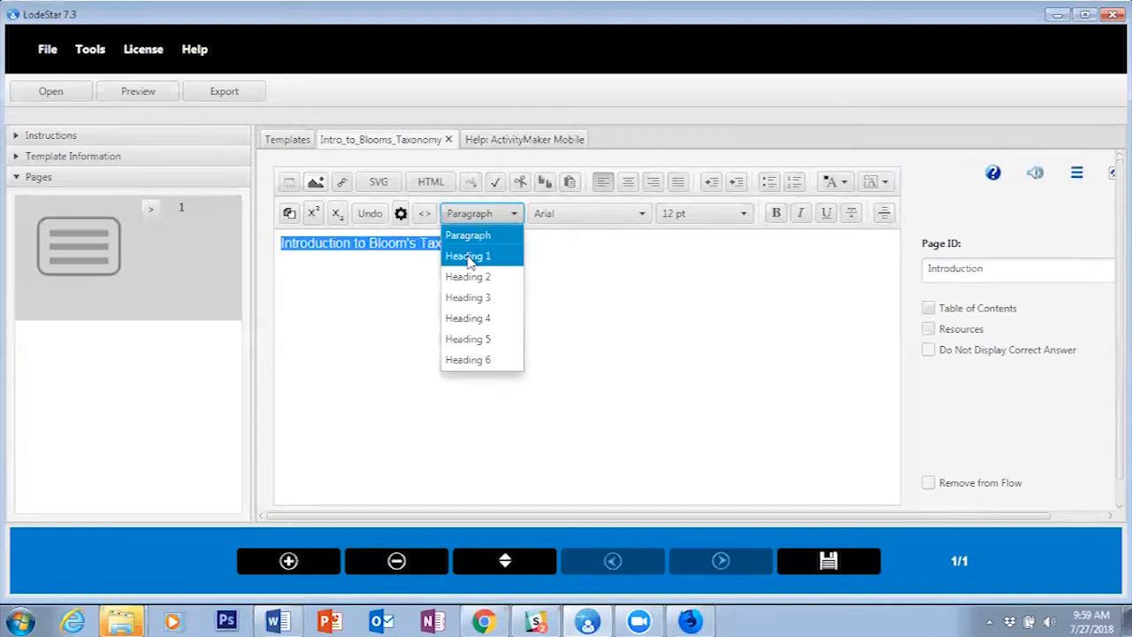
pyautogui.click(469, 254)
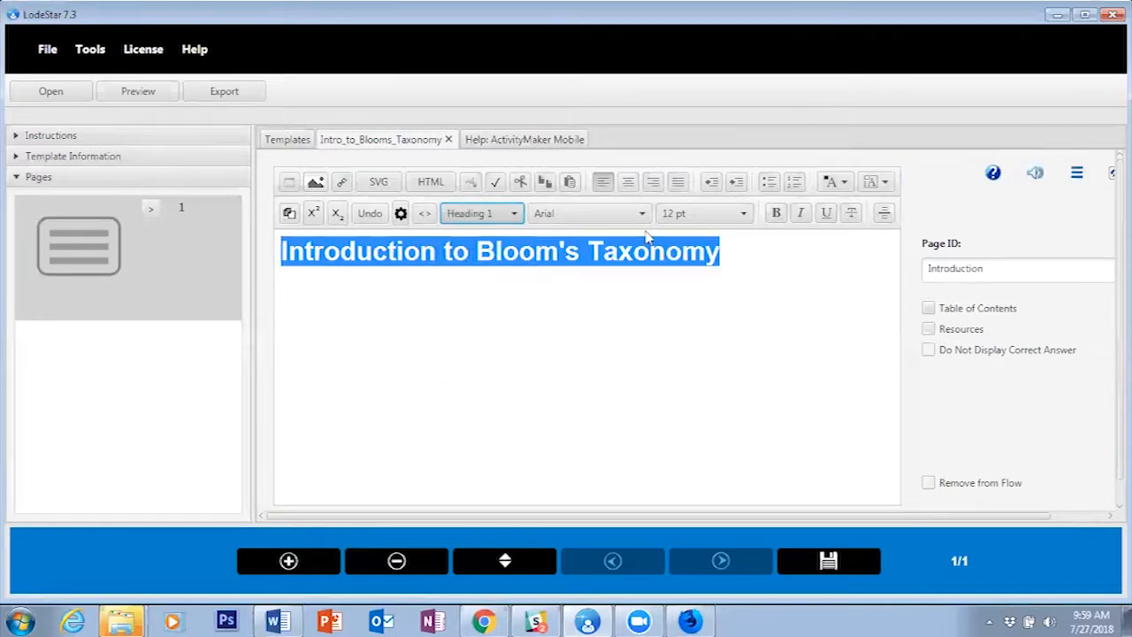
pyautogui.click(629, 183)
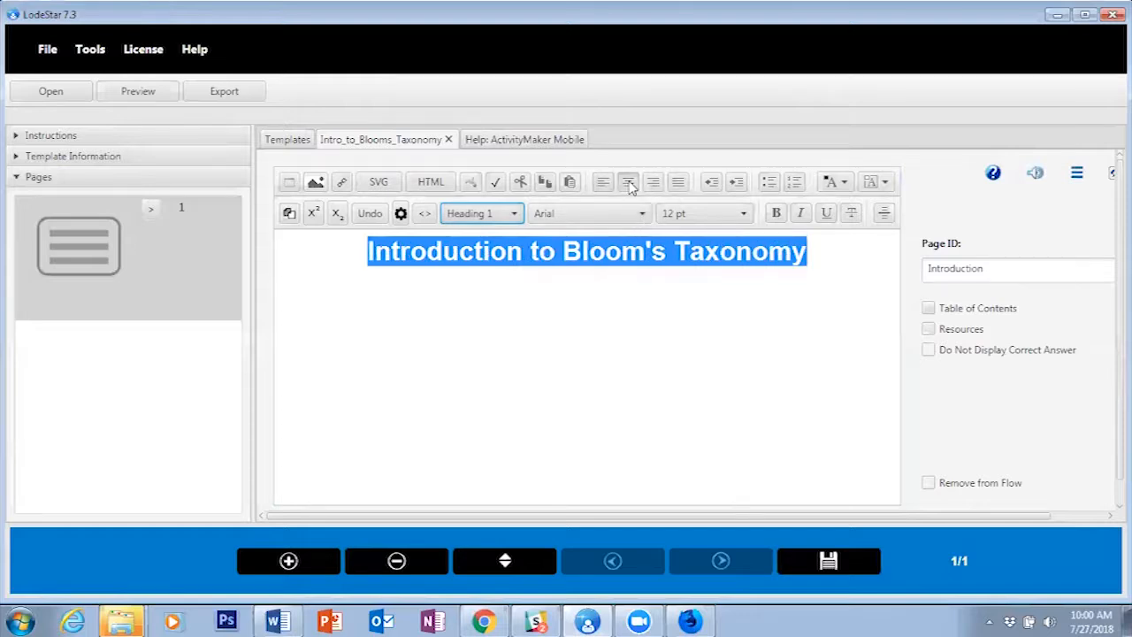
# Insert a blank line above the title on the Introduction page.
pyautogui.click(370, 257)
pyautogui.press('Return')
pyautogui.click(470, 302)
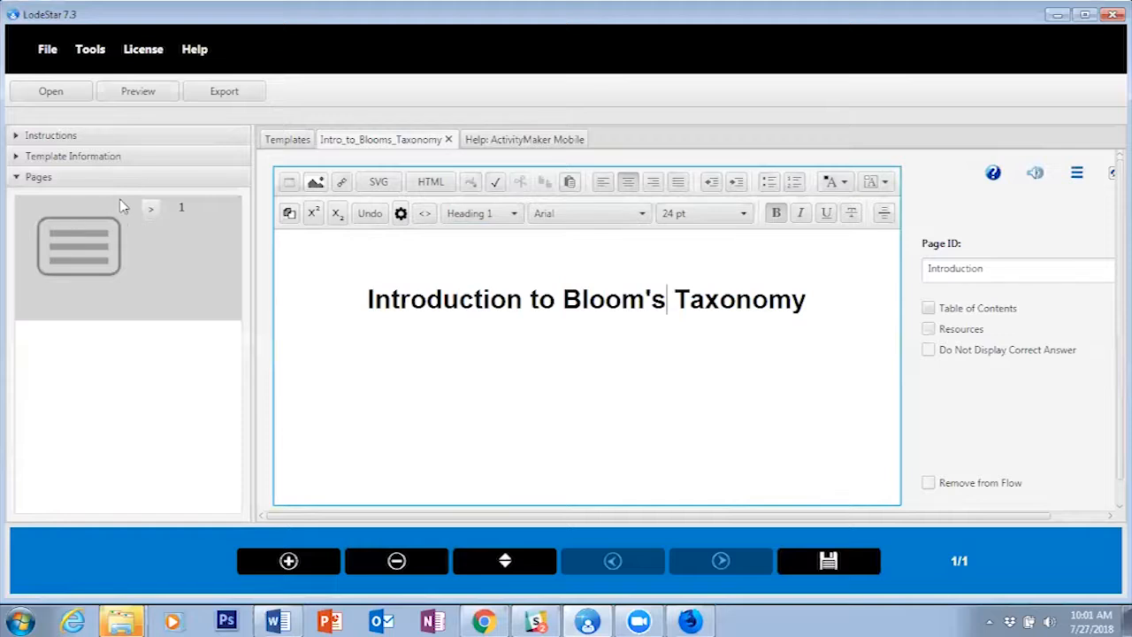
# Look through the page layouts available for page 1, from Crossword to Video and Wall, without choosing one.
pyautogui.click(151, 215)
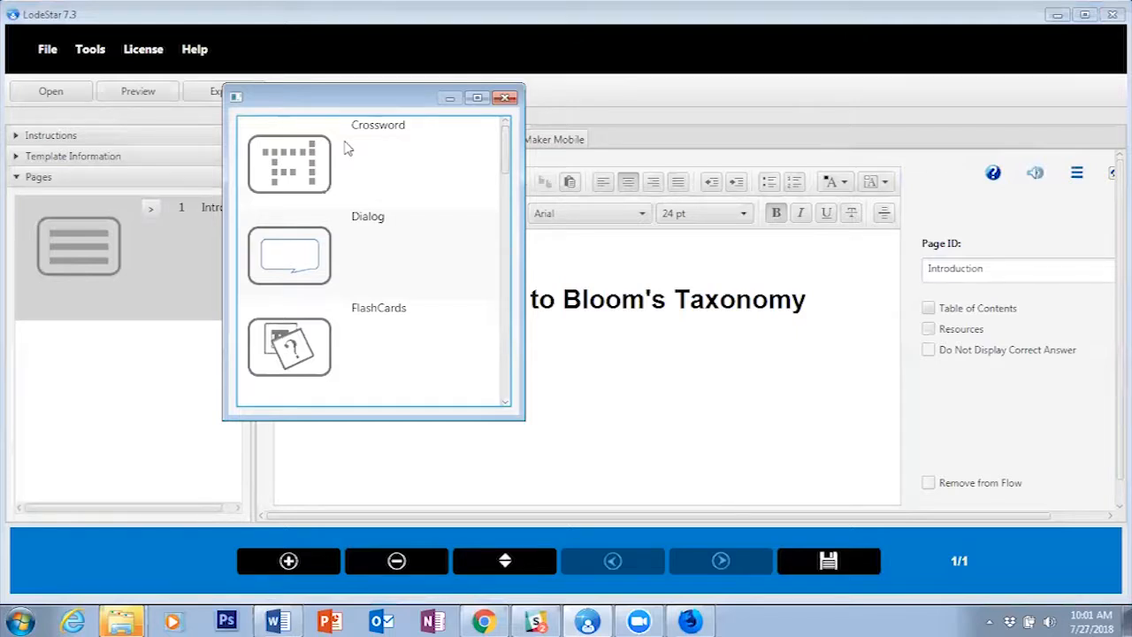
pyautogui.moveTo(507, 160); pyautogui.dragTo(516, 374)
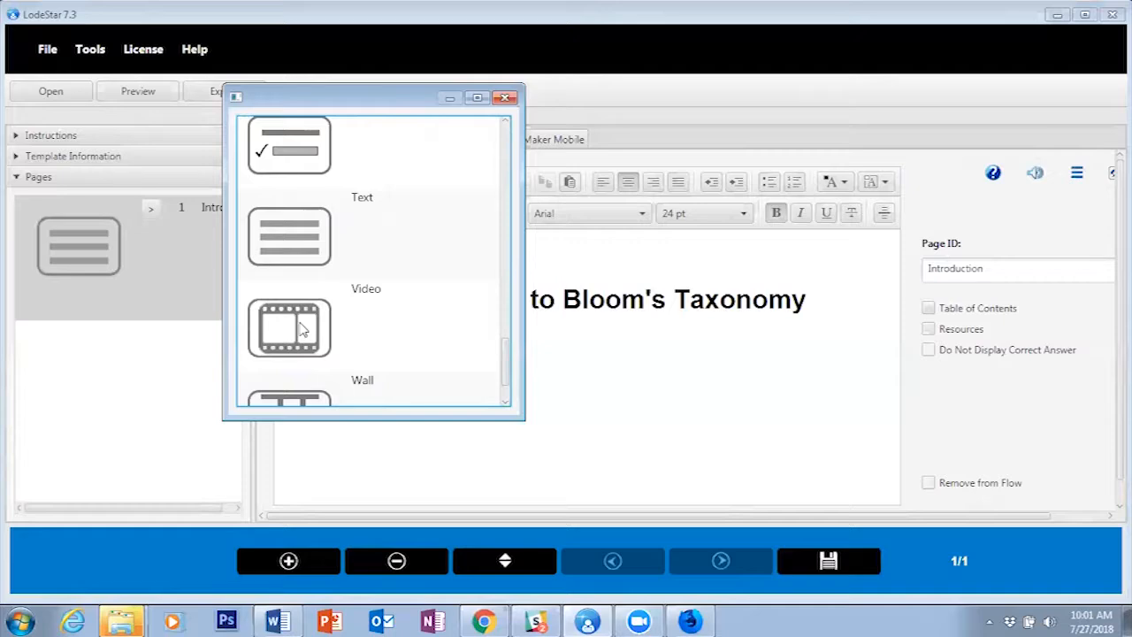
pyautogui.click(506, 99)
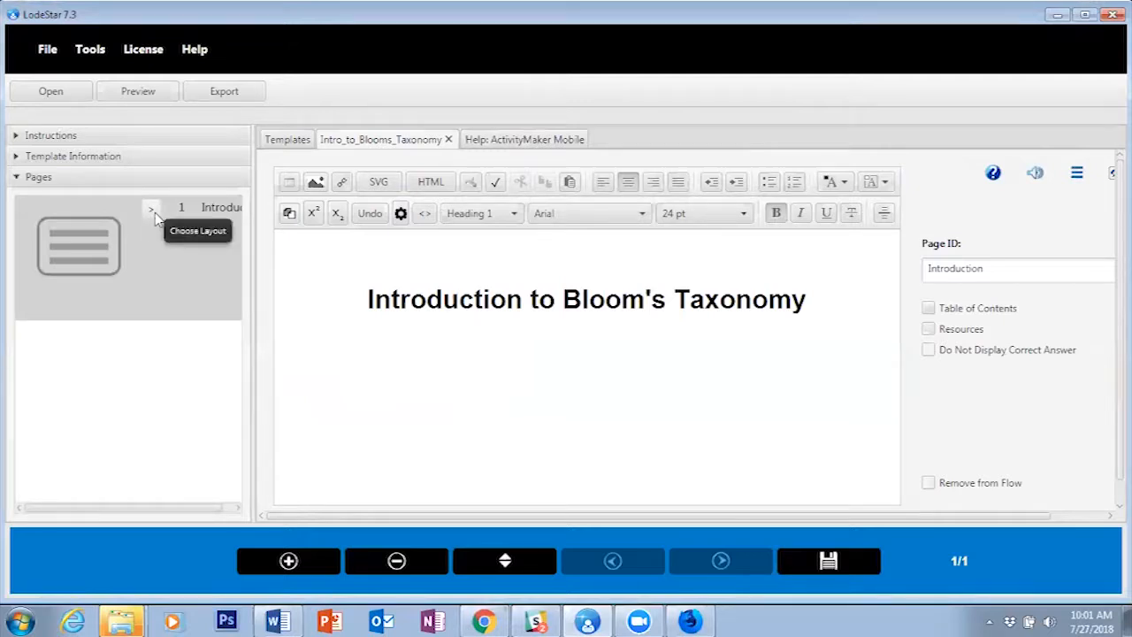
# Include the Introduction page in the table of contents.
pyautogui.click(592, 335)
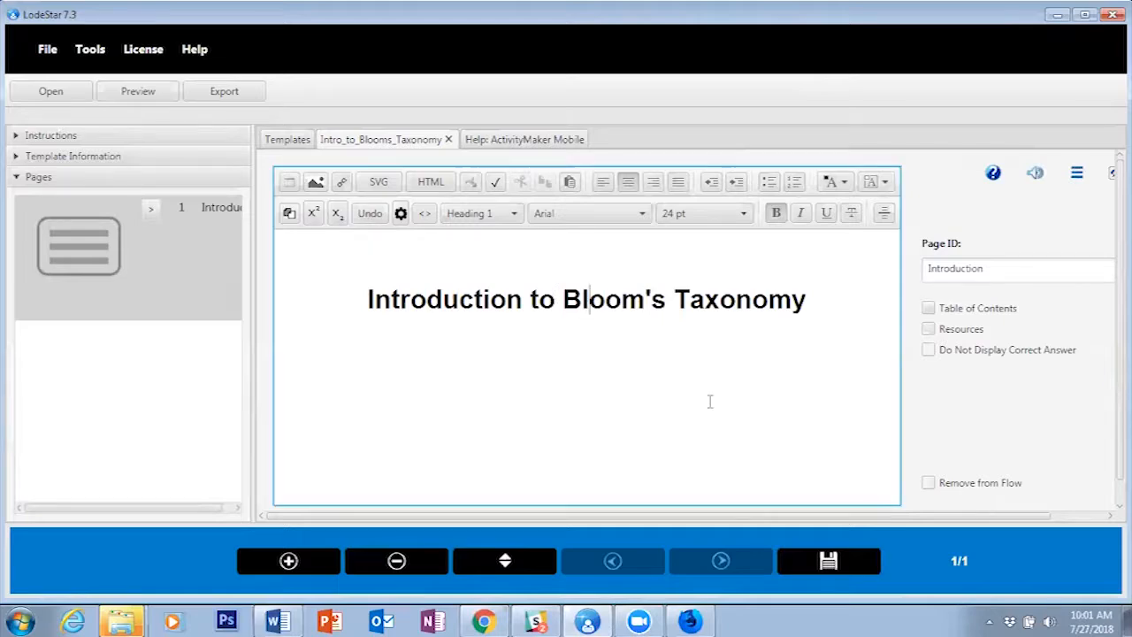
pyautogui.click(928, 308)
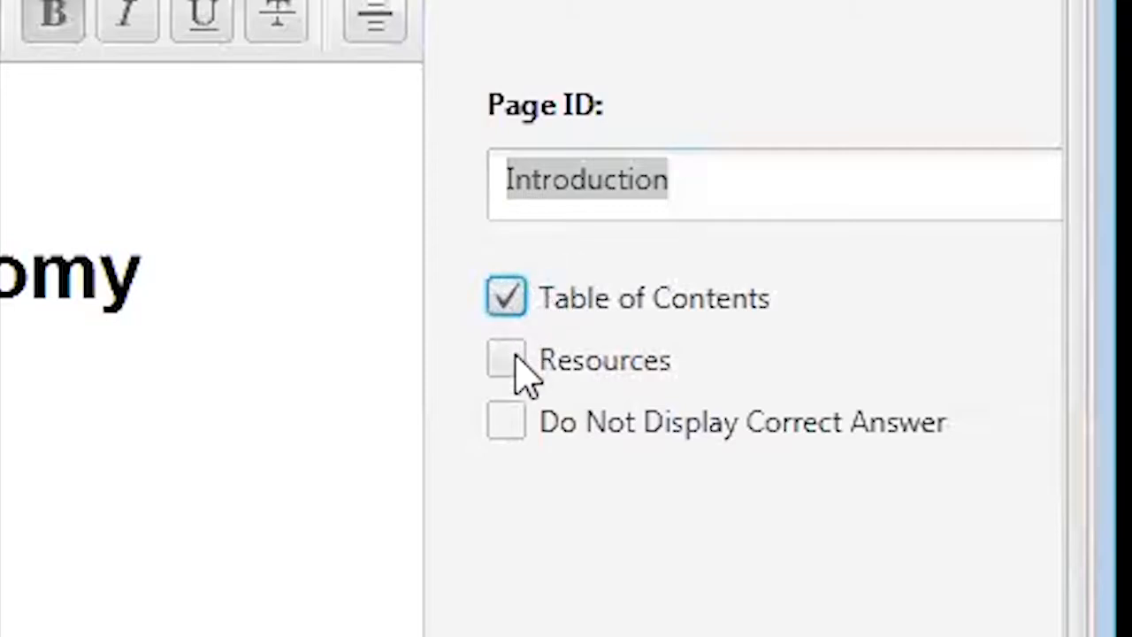
pyautogui.moveTo(522, 376)
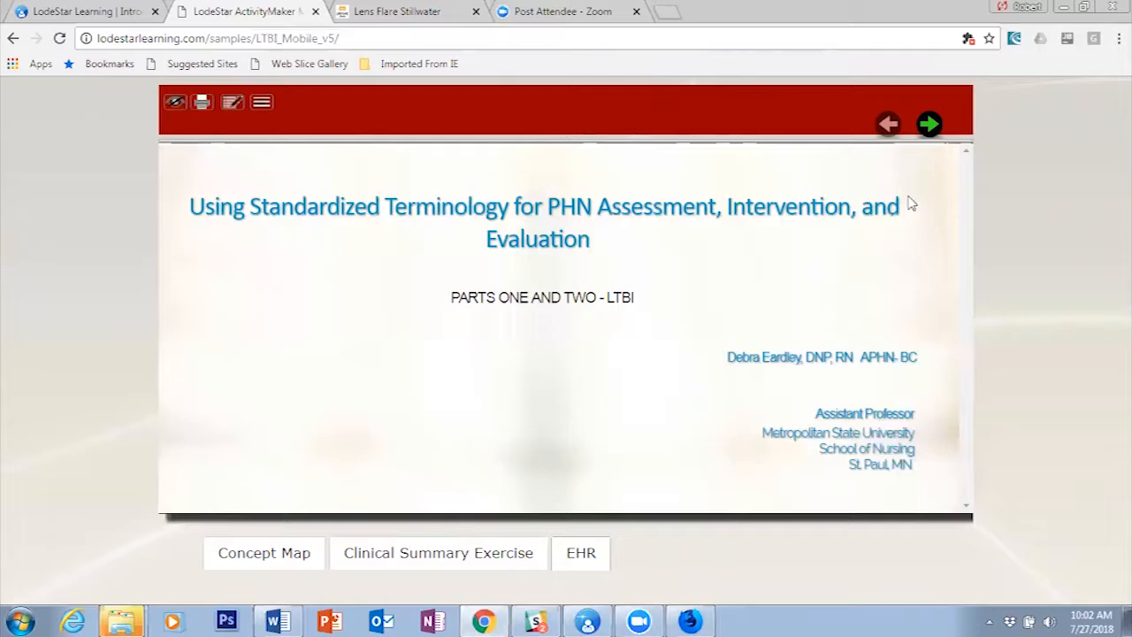
# In Chrome, page forward through the sample nursing case study to "The Problem" and open the Clinical Summary Exercise resource.
pyautogui.click(929, 128)
pyautogui.click(928, 128)
pyautogui.click(929, 128)
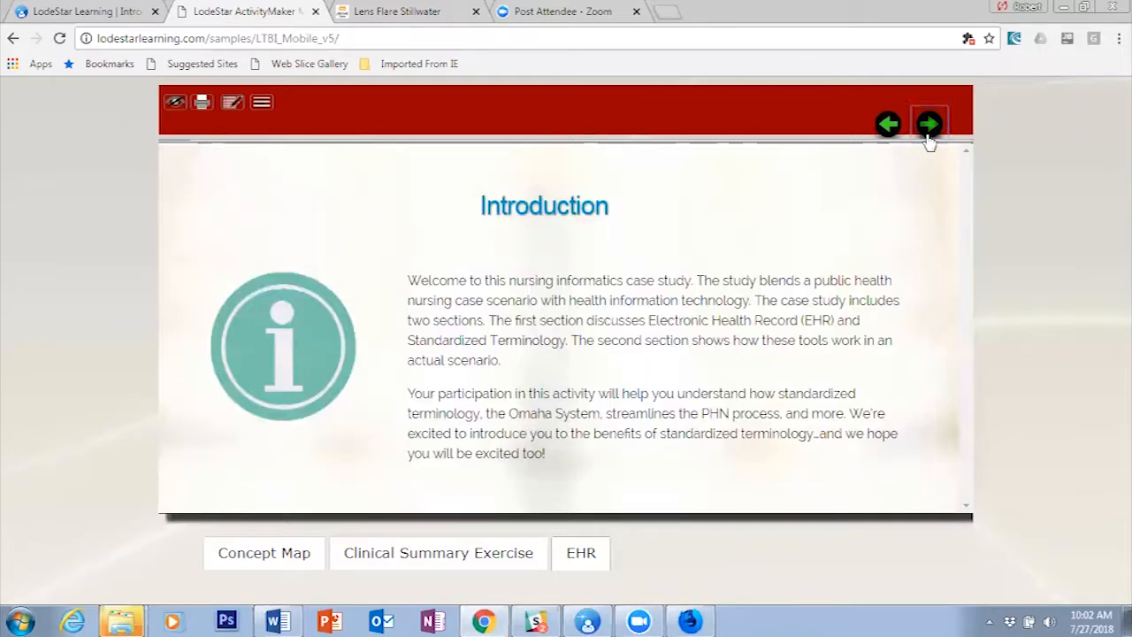
pyautogui.click(929, 128)
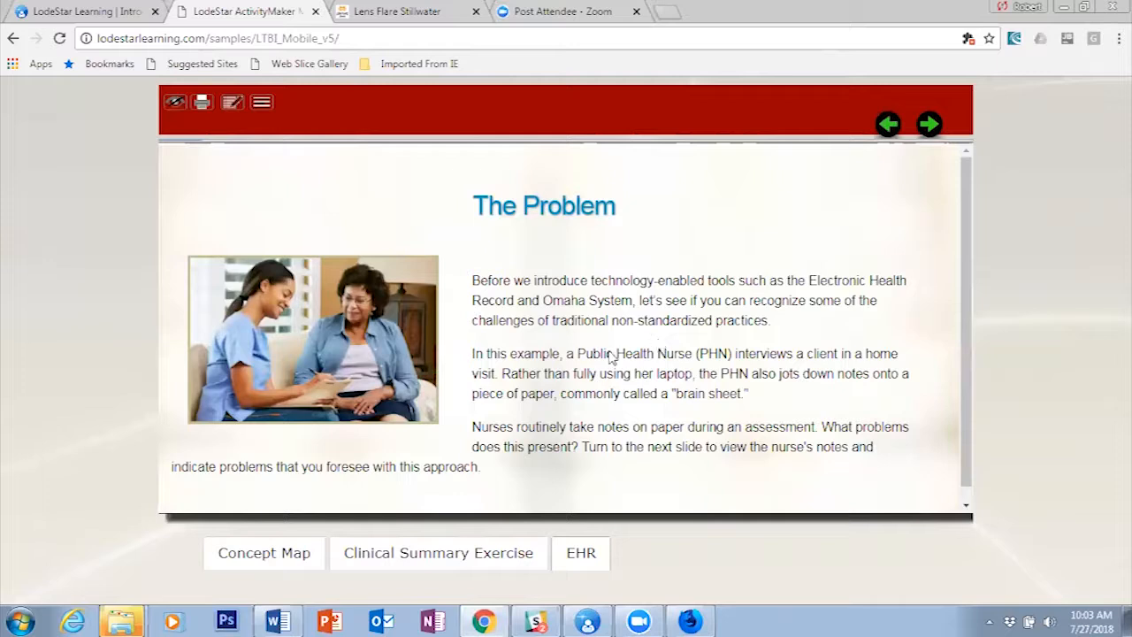
pyautogui.click(424, 560)
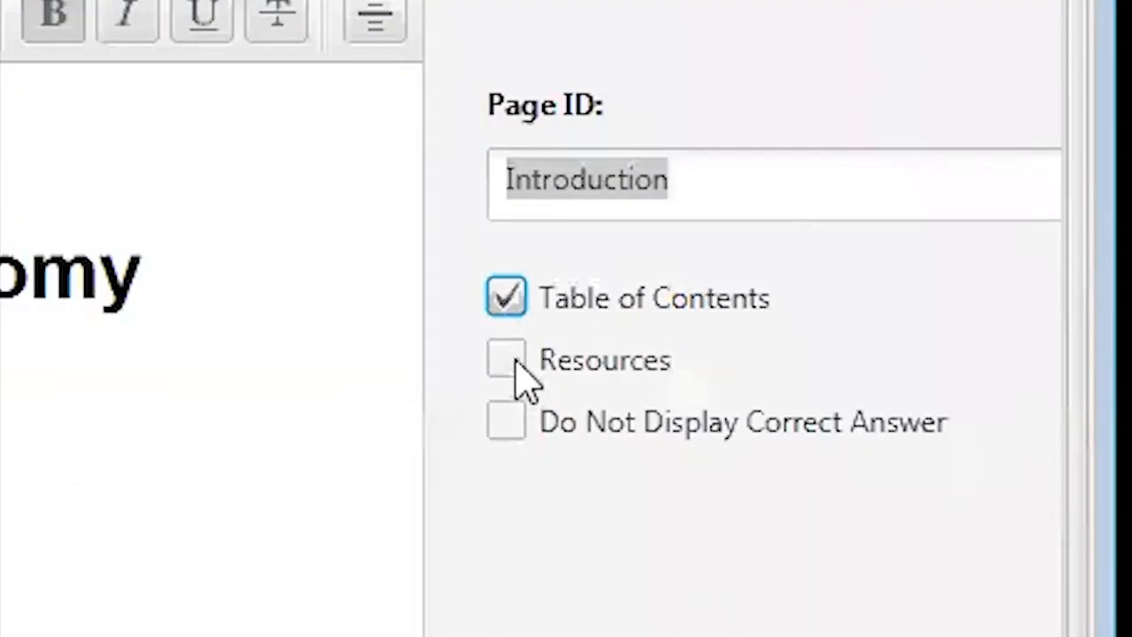
# Try the Resources option on the Introduction page and clear it again.
pyautogui.click(508, 362)
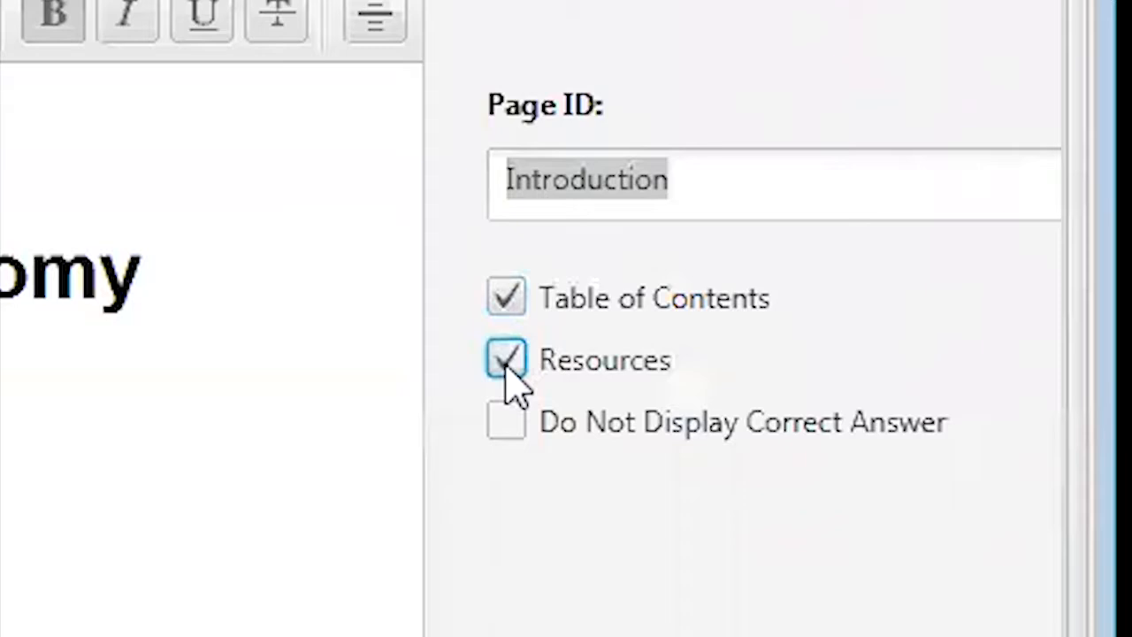
pyautogui.click(506, 362)
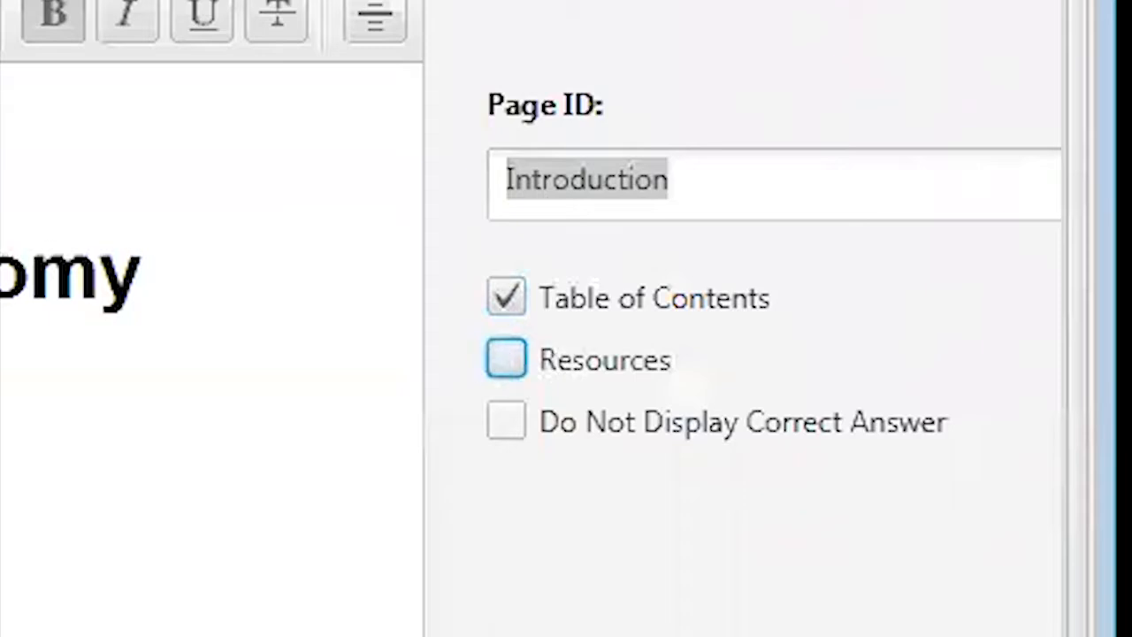
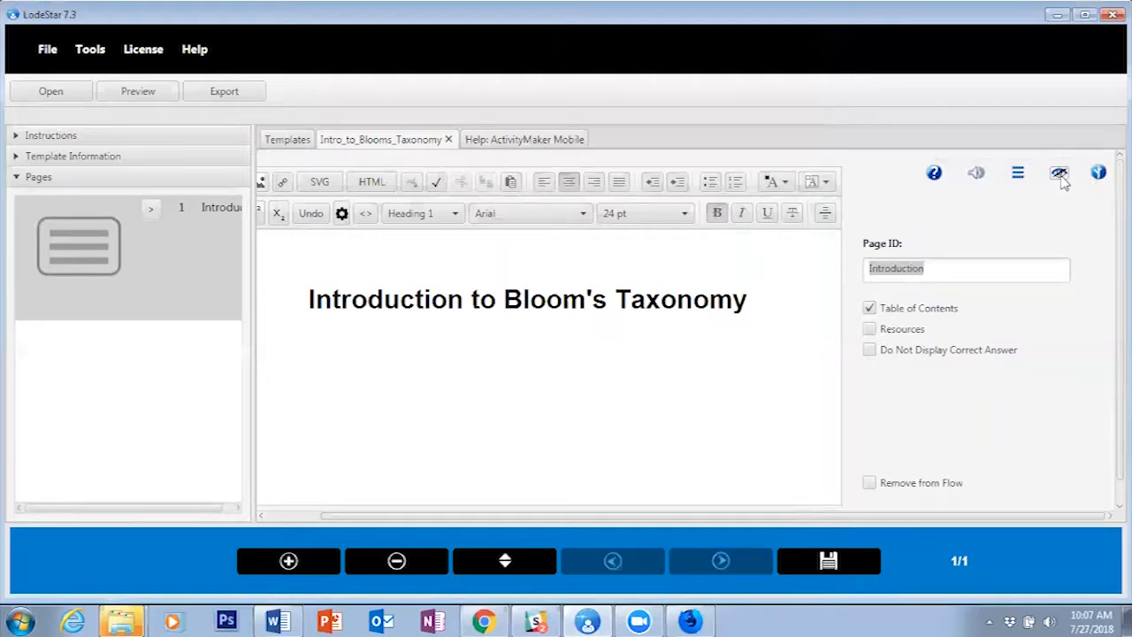
# View the Introduction page's Alternative Text editor and close it without entering any text.
pyautogui.click(1060, 174)
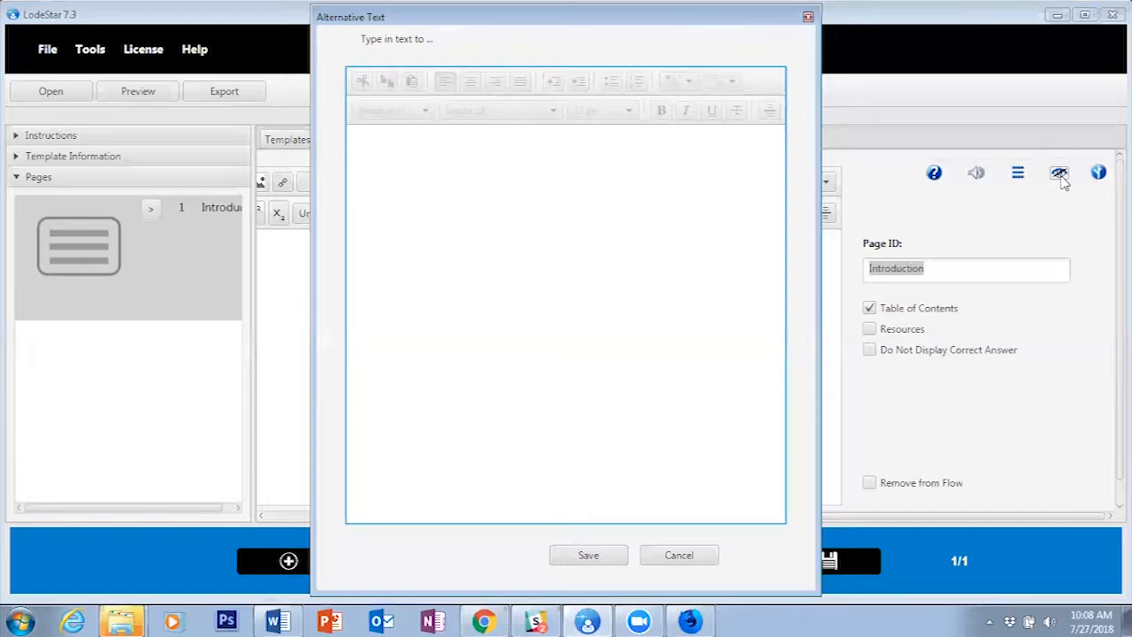
pyautogui.moveTo(549, 17); pyautogui.dragTo(460, 192)
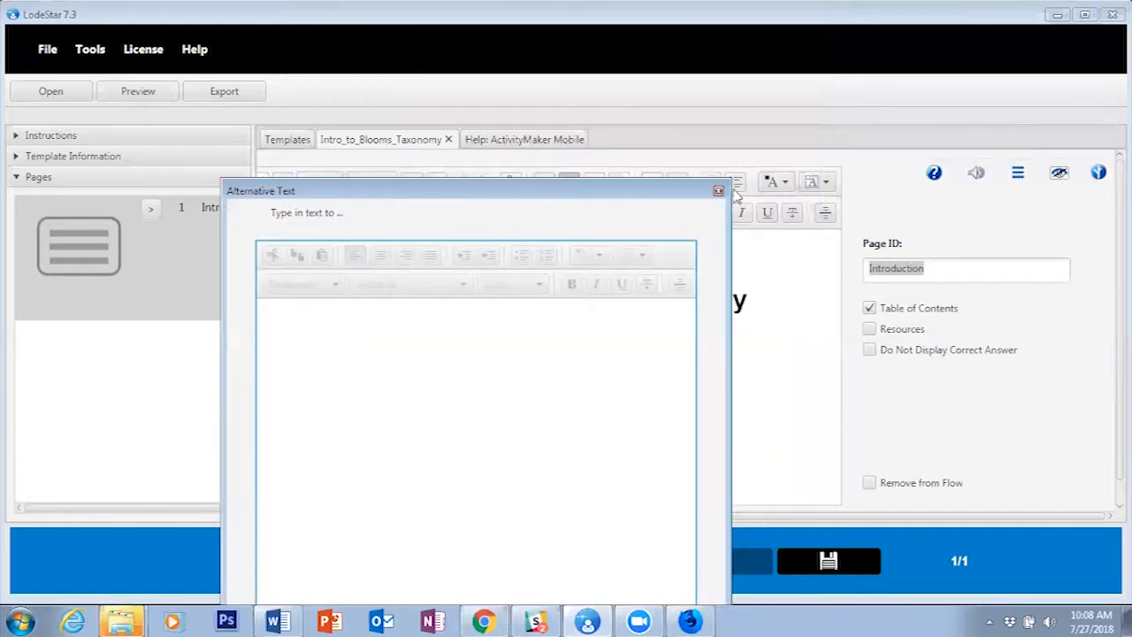
pyautogui.click(718, 193)
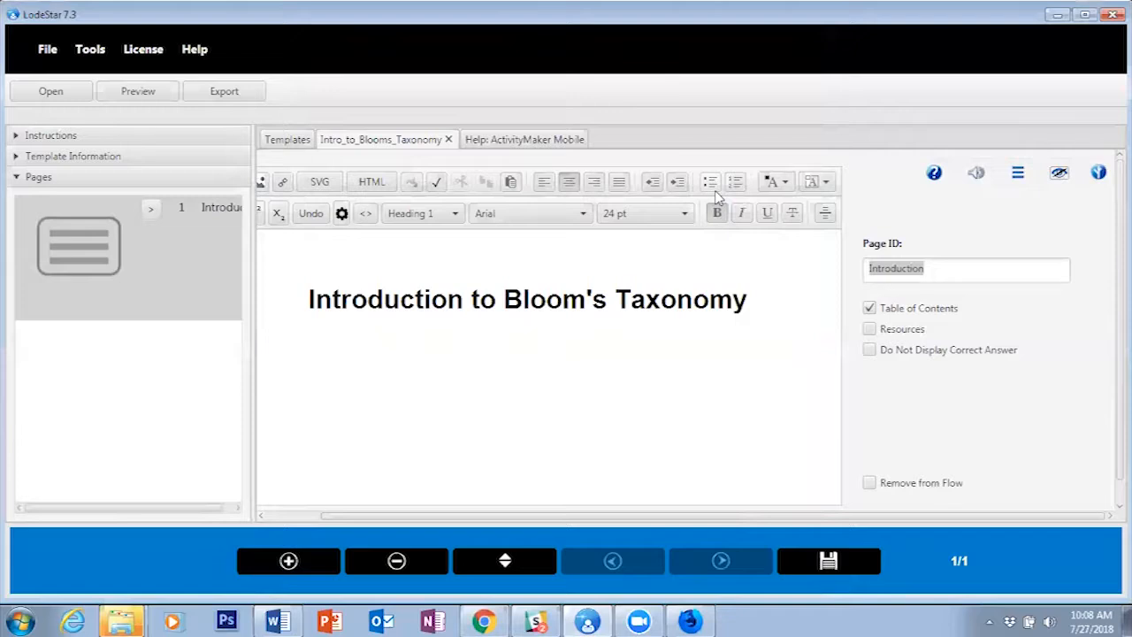
# Add a second page with the line "Background Information" and the paragraph on Bloom's framework for categorizing educational goals.
pyautogui.click(290, 563)
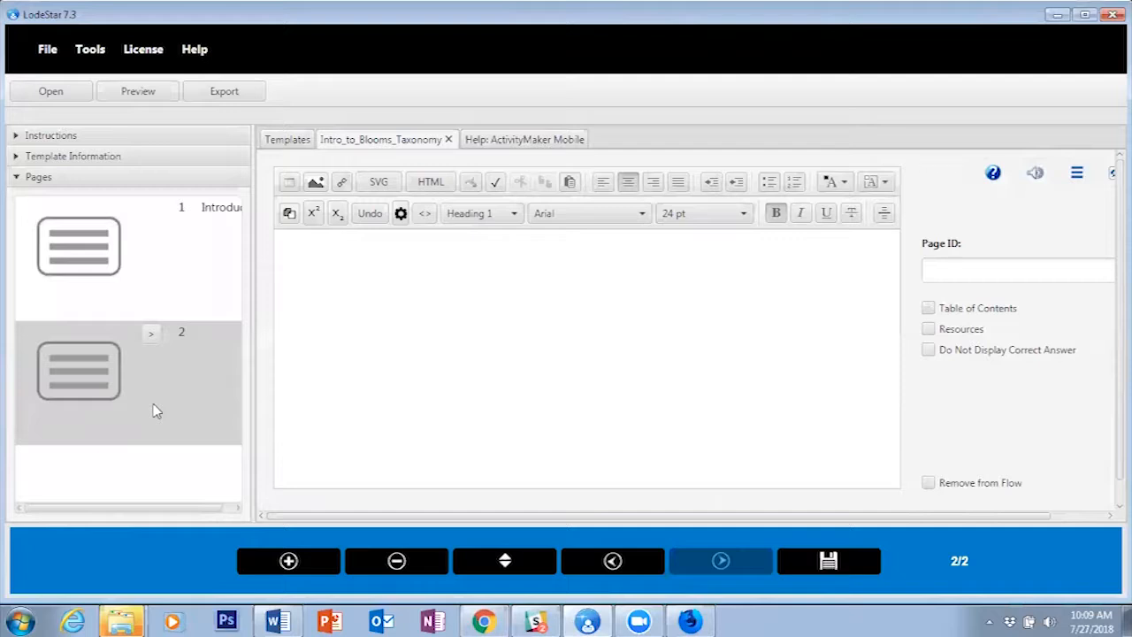
pyautogui.click(452, 308)
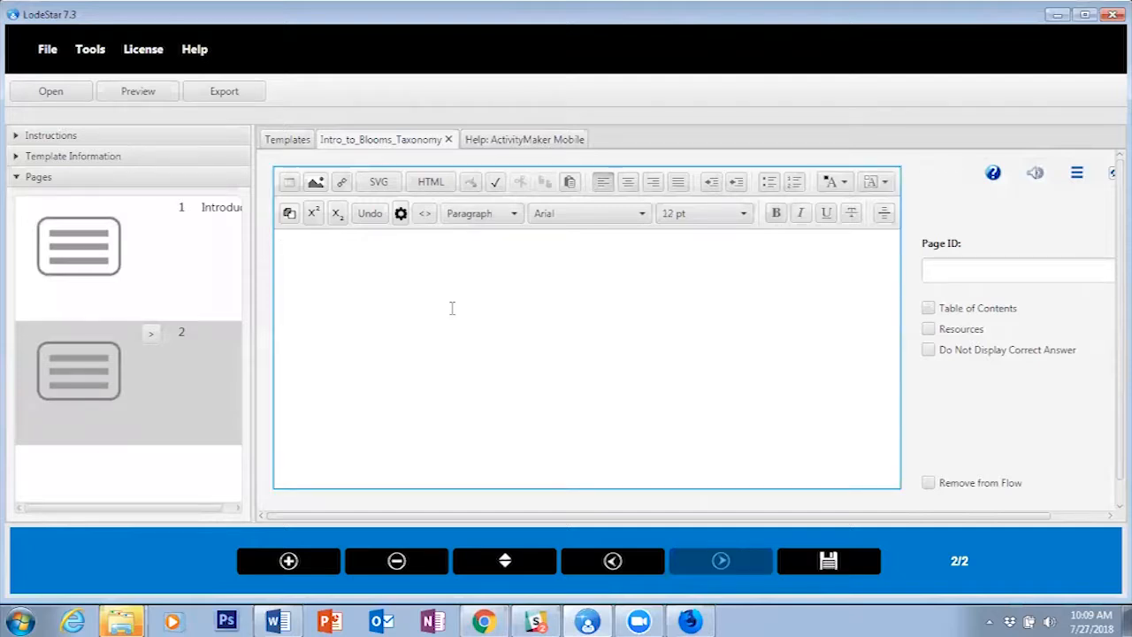
pyautogui.write("Background Information  Benjamin Bloom with collaborators published a framework for categorizing educational goals: Taxonomy of Educational Objectives. Known as Bloom's Taxonomy, this framework has been applied by generations of instructors and trainers in their teaching.")
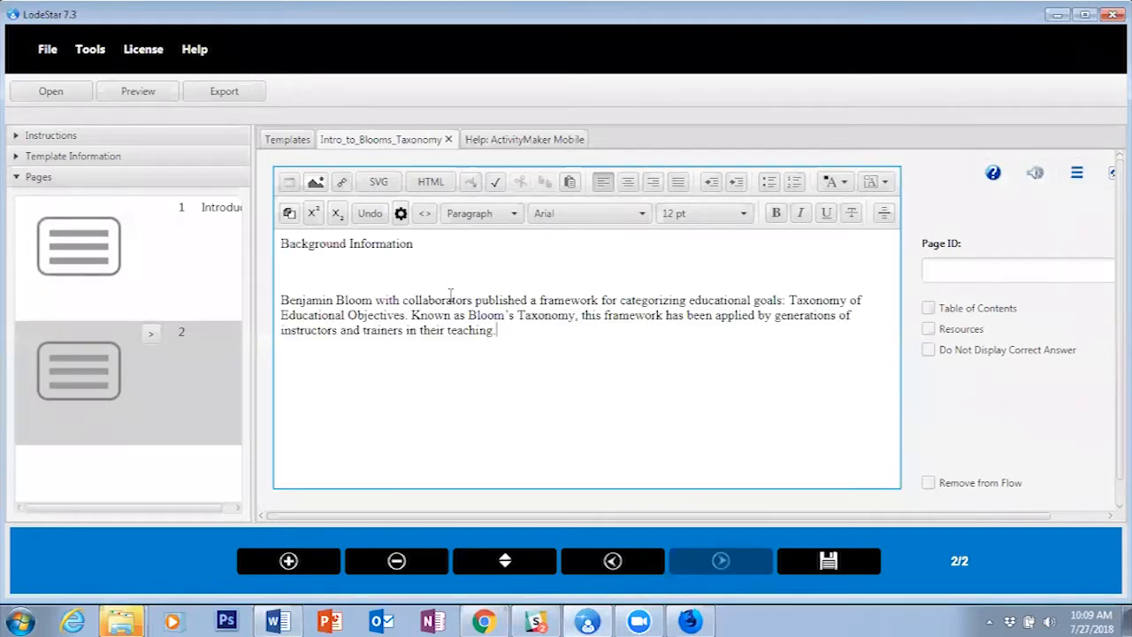
# Format "Background Information" as Heading 2 and remove the blank line between it and the paragraph.
pyautogui.moveTo(445, 241); pyautogui.dragTo(234, 245)
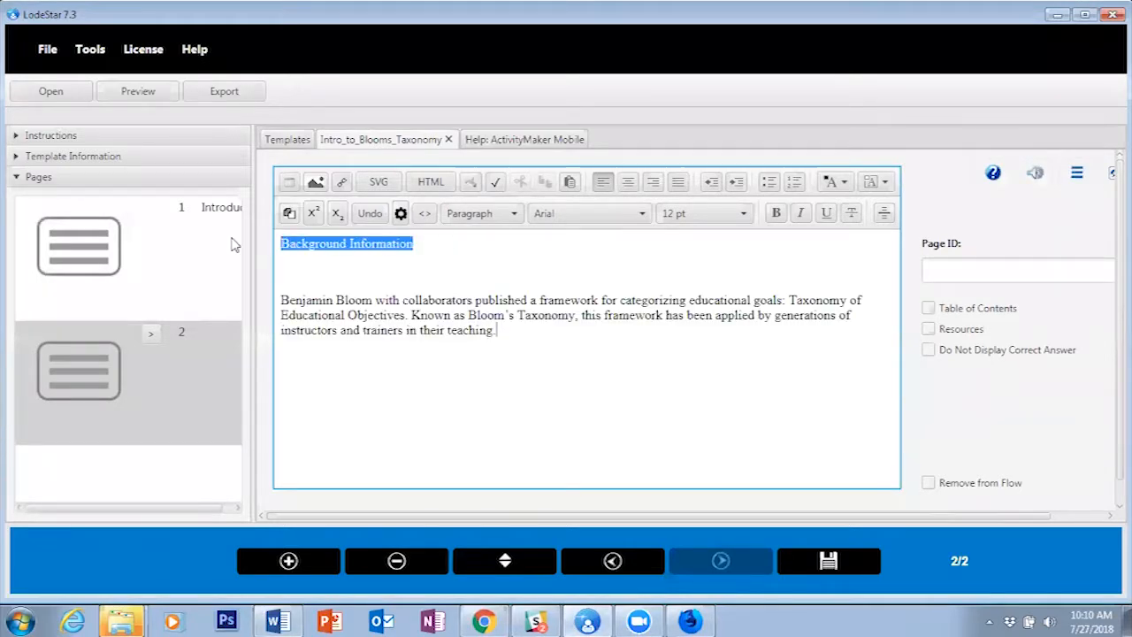
pyautogui.click(480, 214)
pyautogui.click(474, 277)
pyautogui.click(296, 277)
pyautogui.press('Delete')
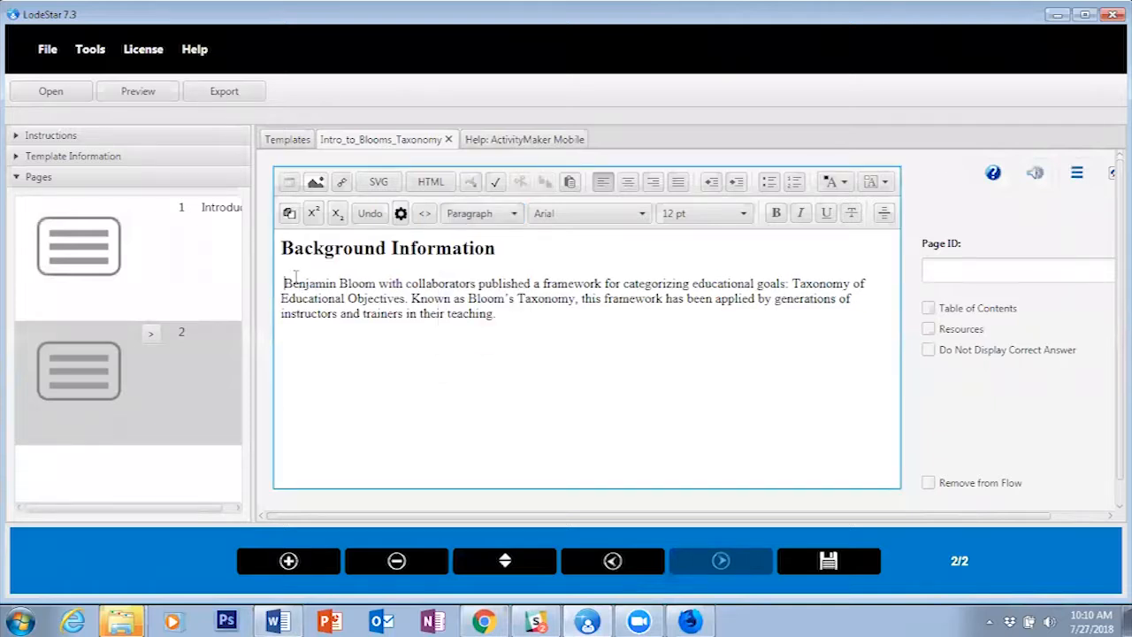
# Set the second page's ID to "Background Information" and include the page in the table of contents.
pyautogui.click(950, 271)
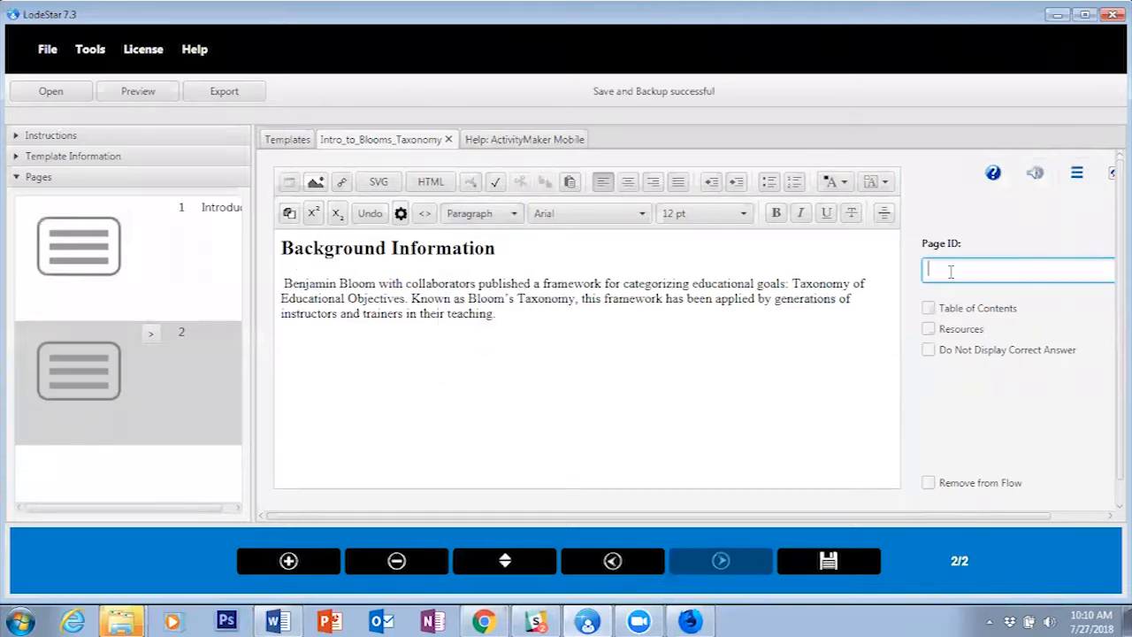
pyautogui.write('Background Information')
pyautogui.click(928, 308)
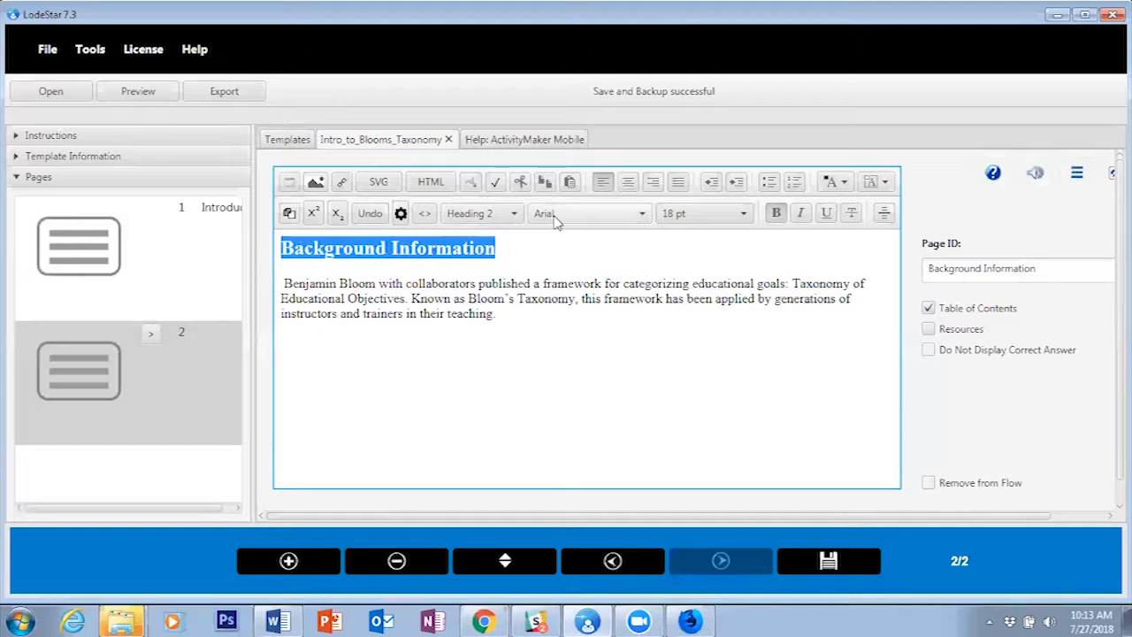
# Try the Algerian font on the "Background Information" heading.
pyautogui.click(555, 216)
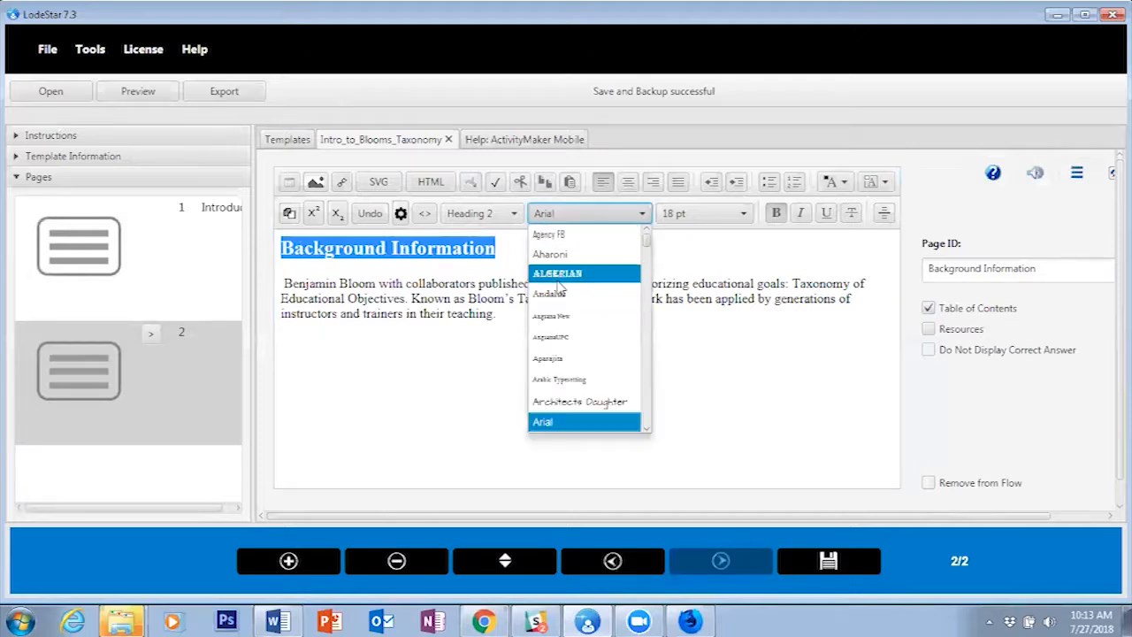
pyautogui.click(558, 271)
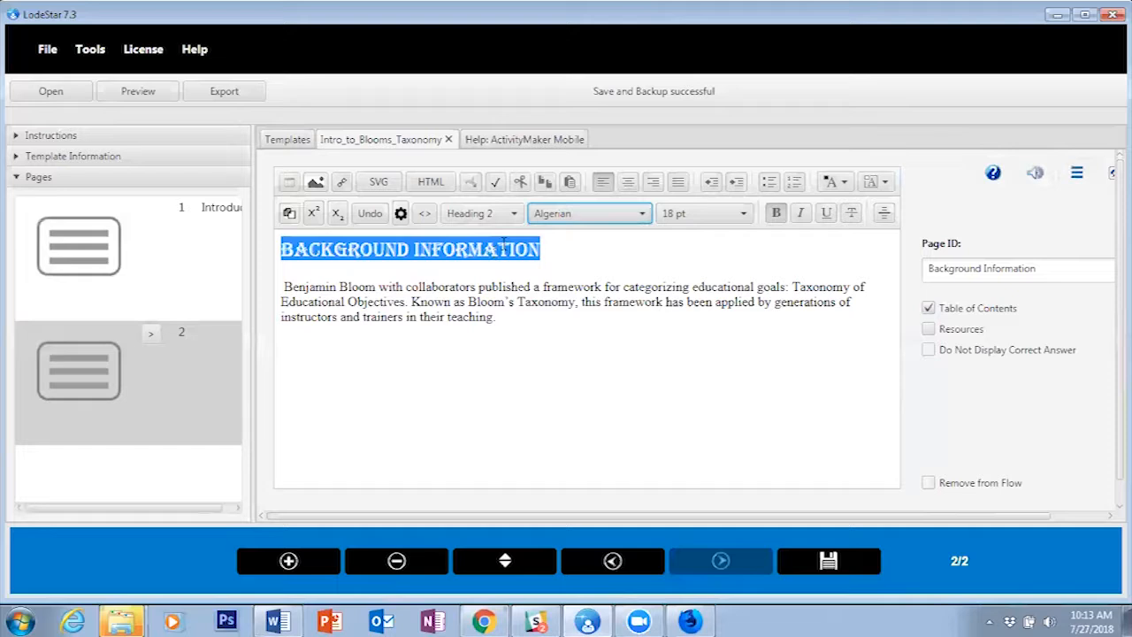
# Set the font of the "Background Information" heading to Arial.
pyautogui.click(558, 217)
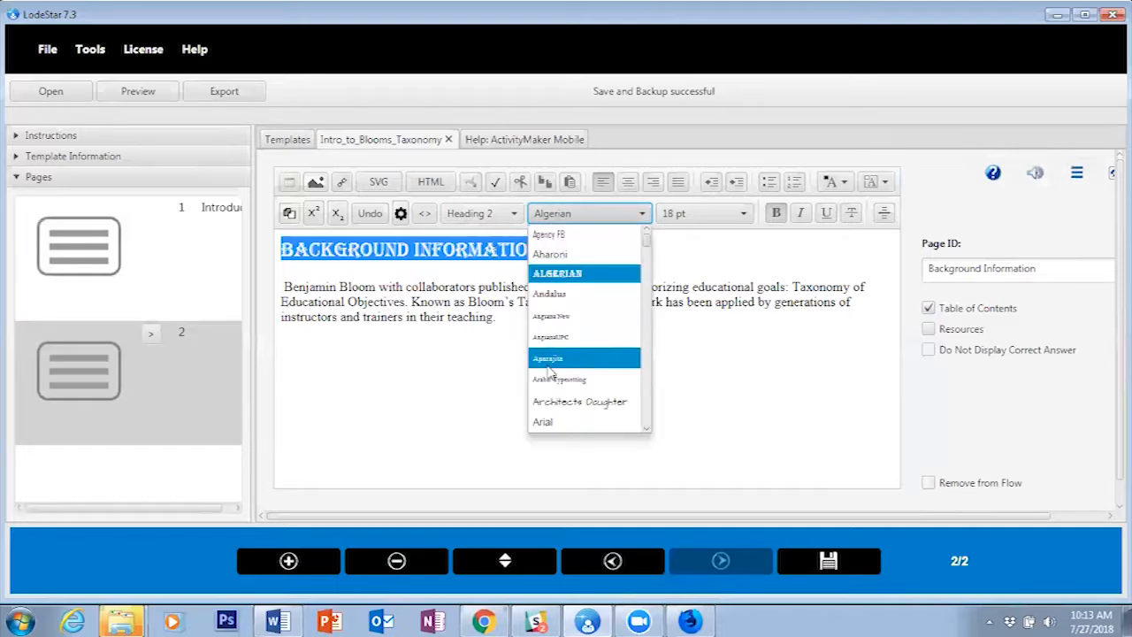
pyautogui.click(546, 423)
pyautogui.click(540, 241)
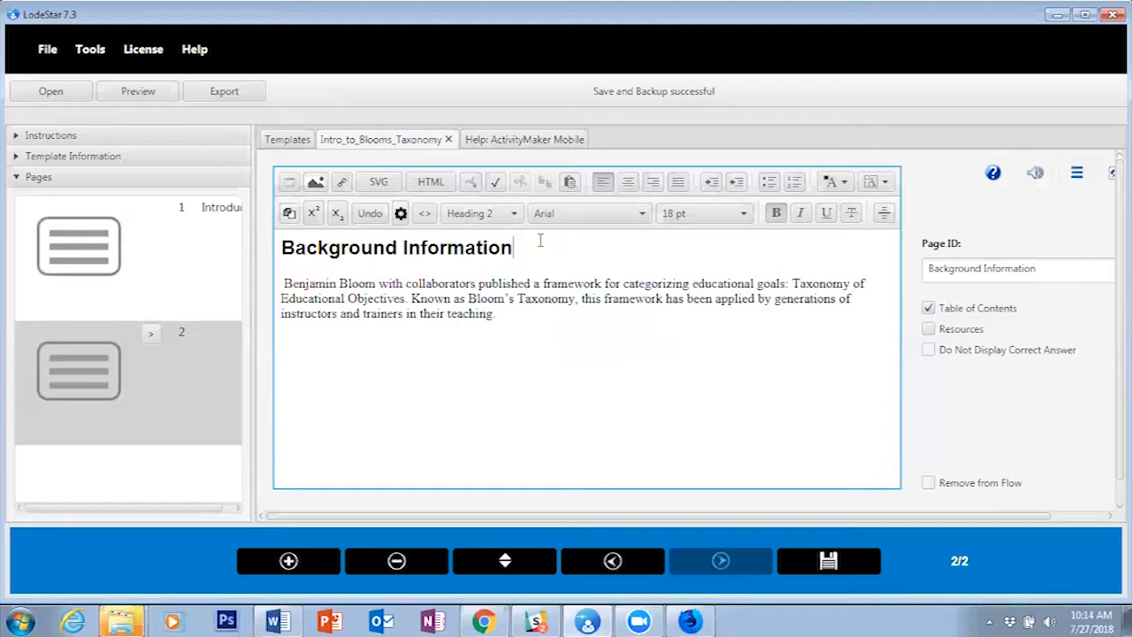
# Try the Aharoni font on the "Background Information" heading and return it to Arial.
pyautogui.moveTo(522, 247); pyautogui.dragTo(272, 237)
pyautogui.click(622, 215)
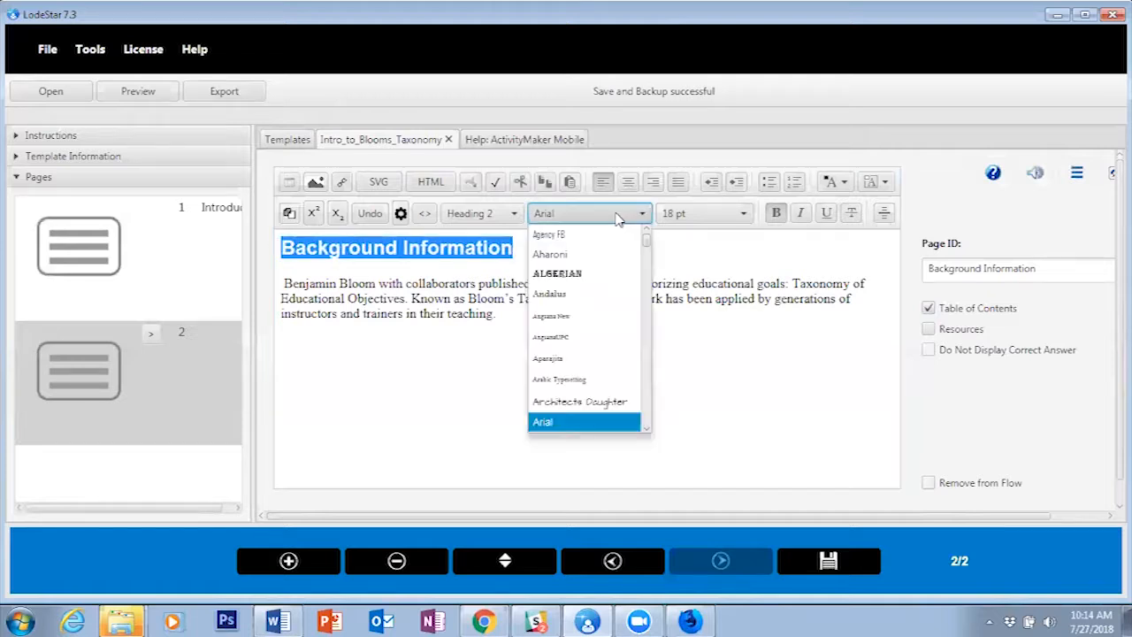
pyautogui.click(581, 263)
pyautogui.click(588, 213)
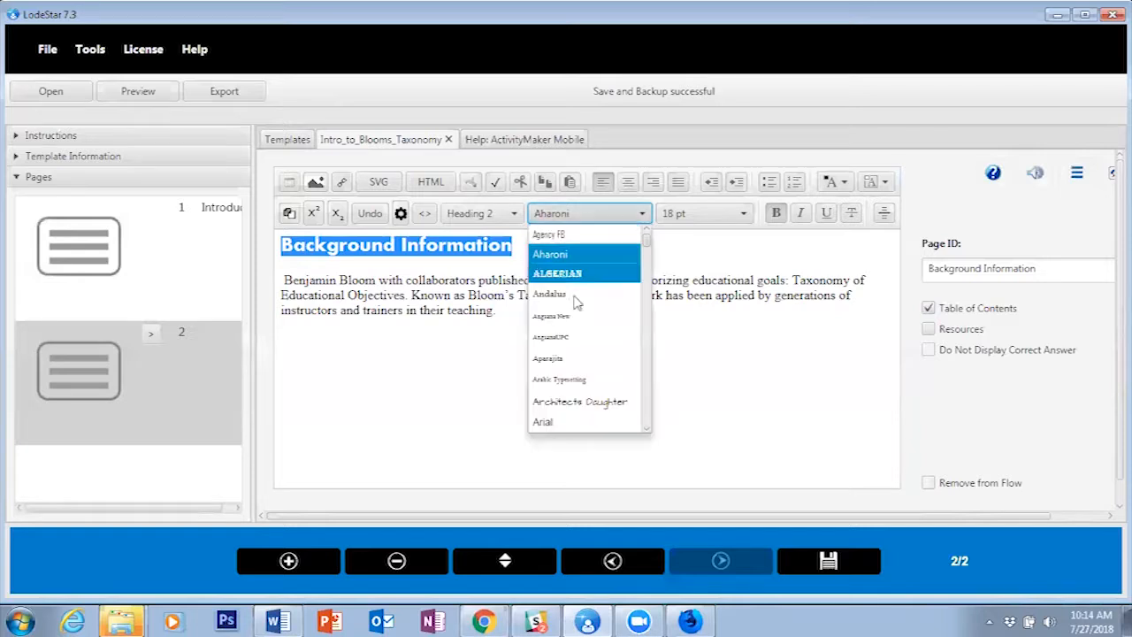
pyautogui.click(566, 422)
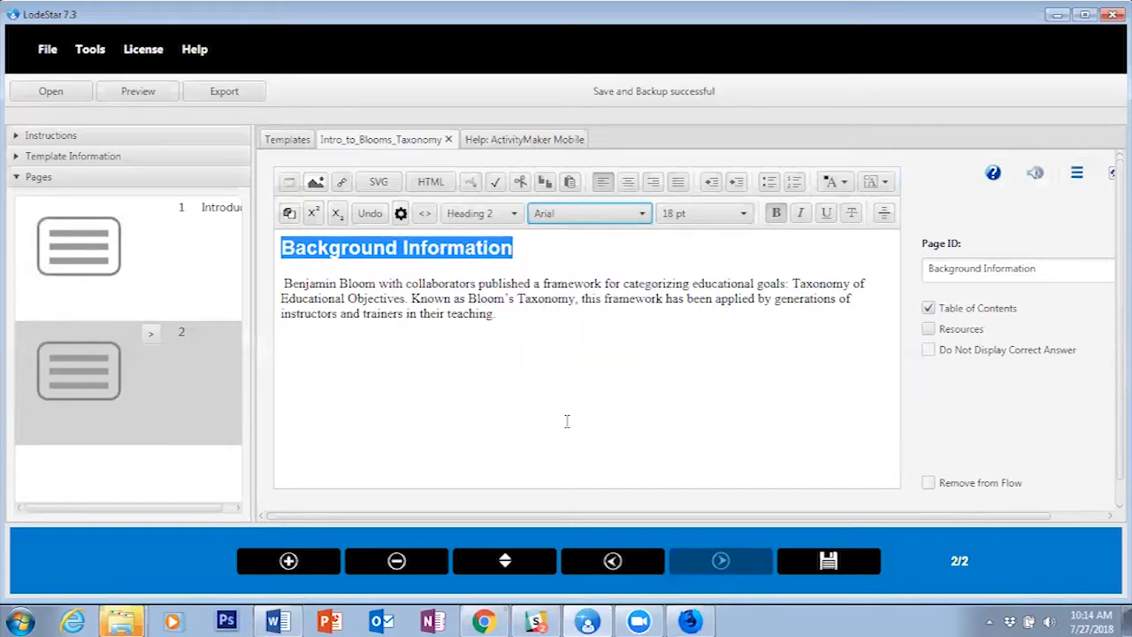